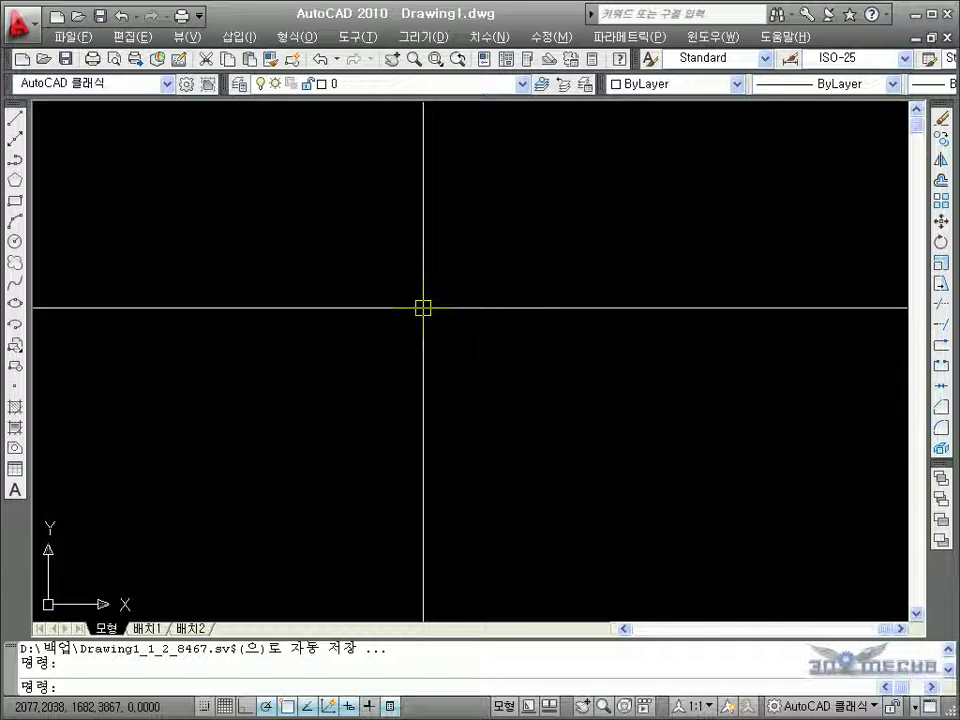
Open the Text Style dialog with the ST command.
click(312, 40)
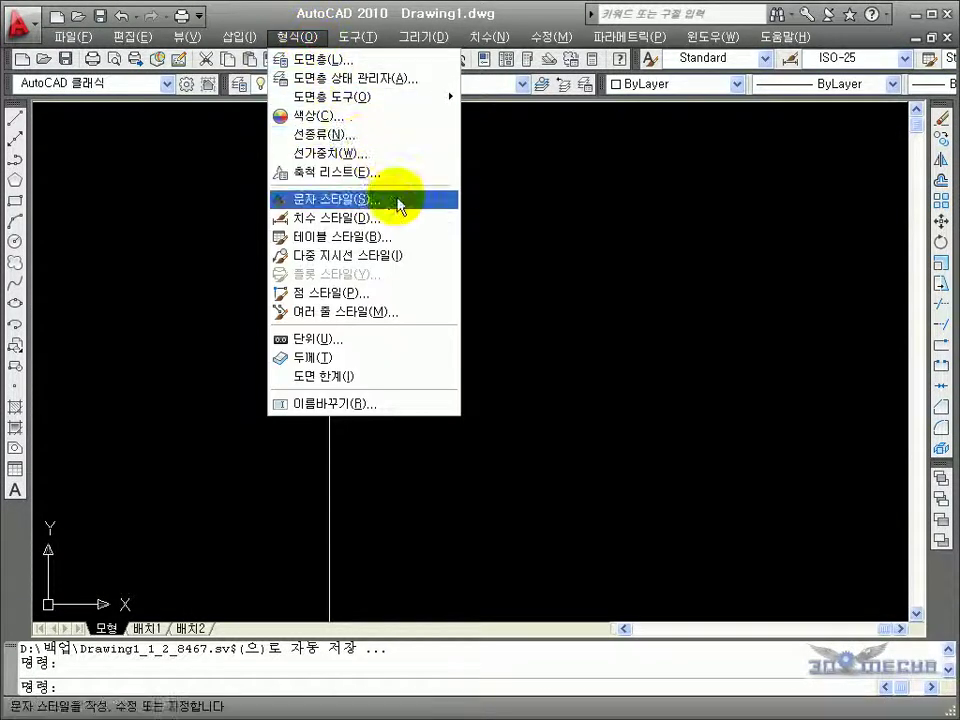
click(560, 18)
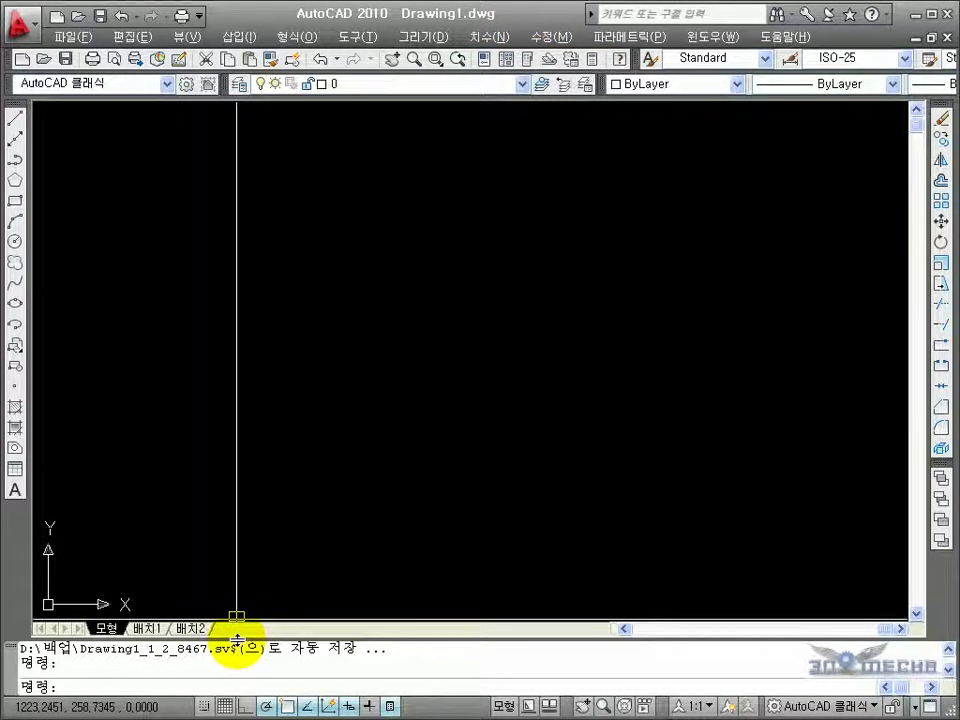
text(s)
key(Return)
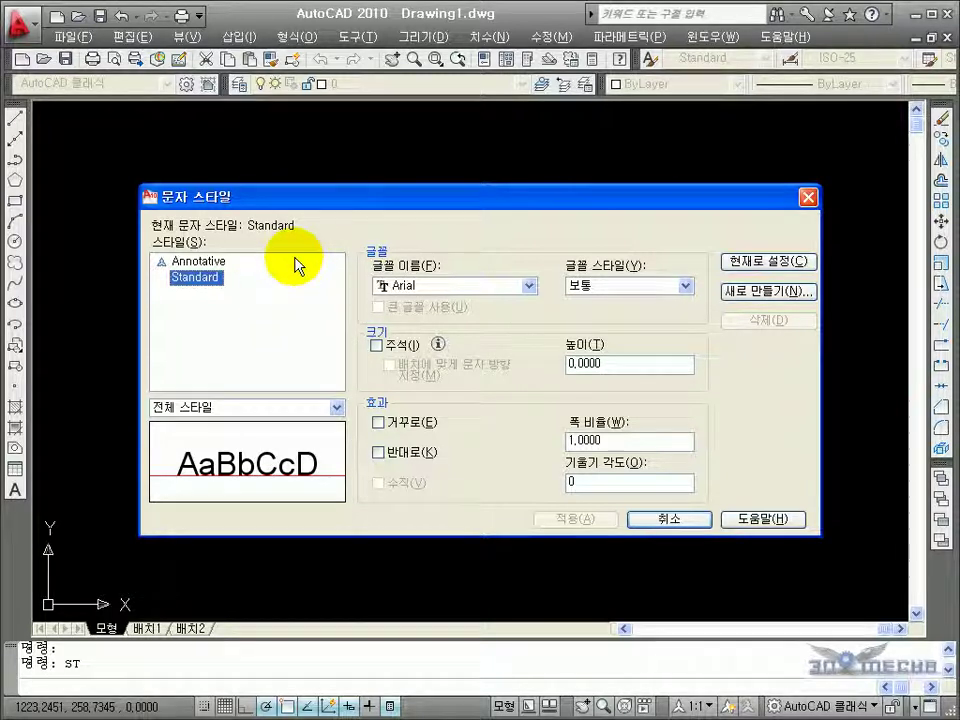
Compare the Annotative style with Standard, ending on Standard (Arial, height 0, width factor 1).
click(205, 262)
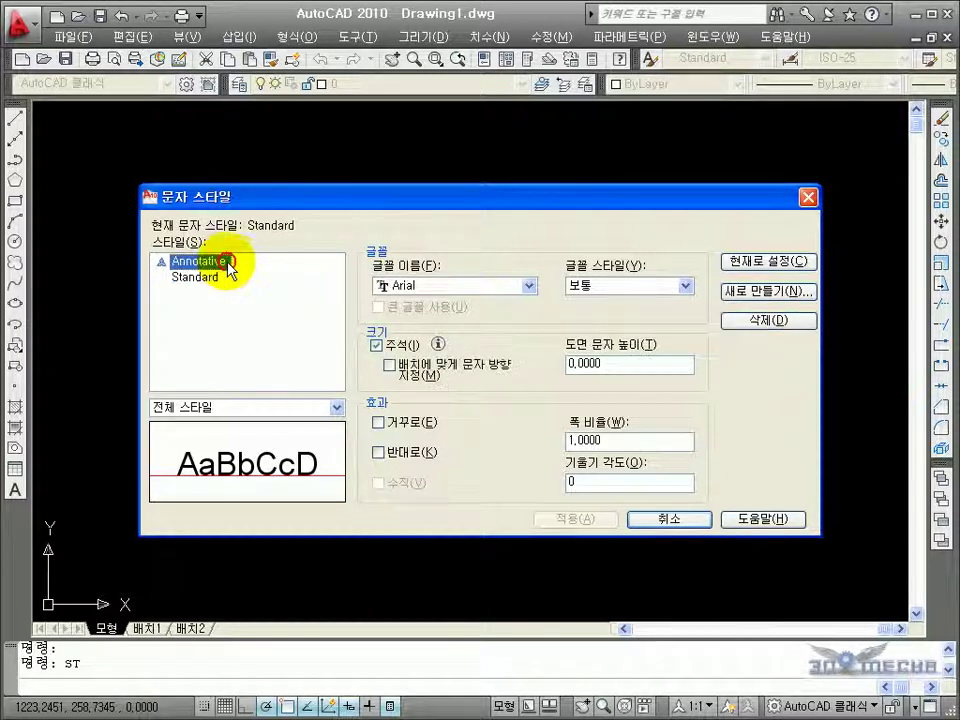
click(201, 278)
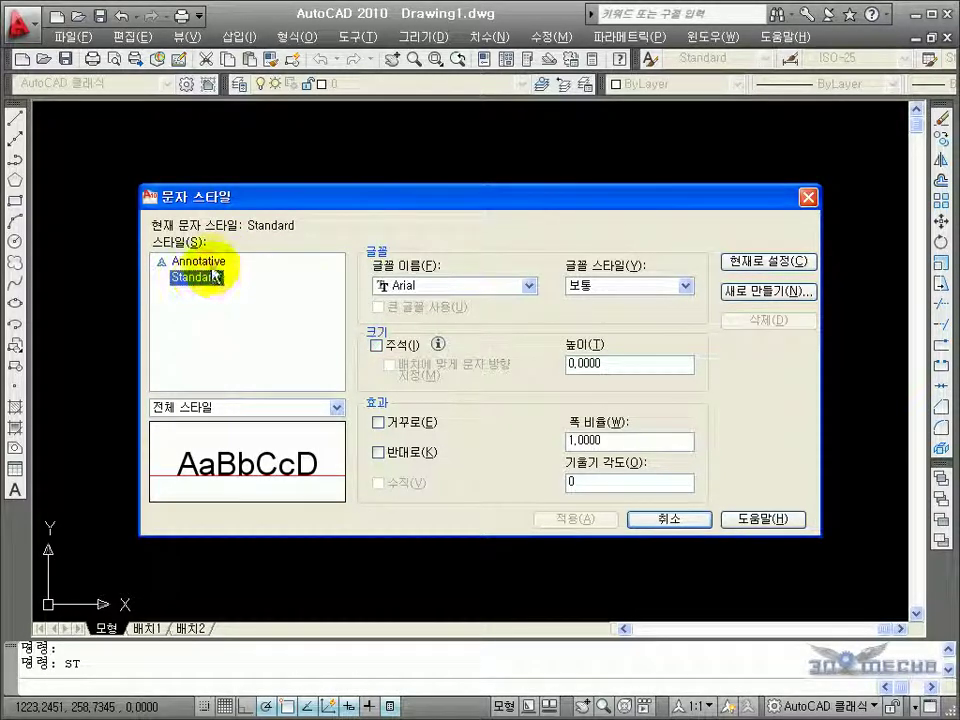
click(198, 262)
click(198, 281)
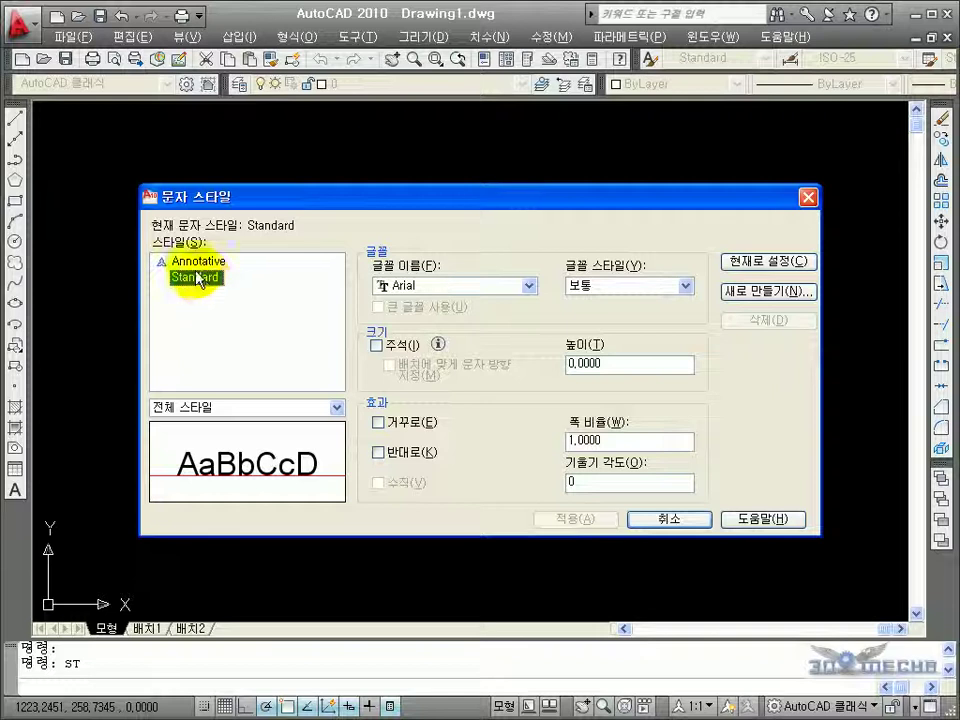
click(190, 262)
click(198, 281)
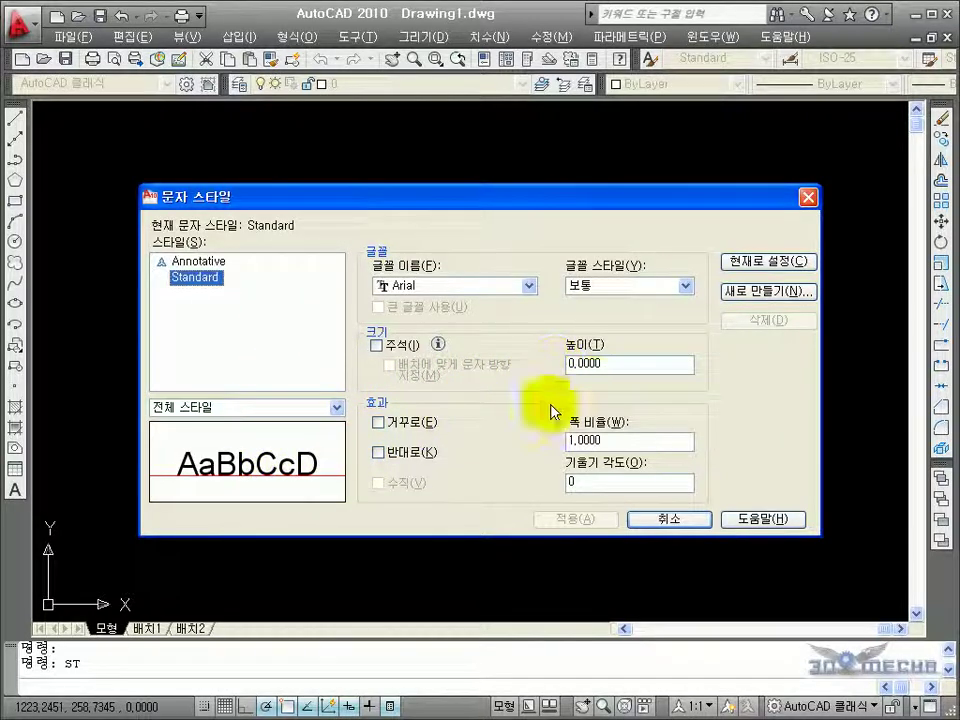
drag(621, 364, 568, 363)
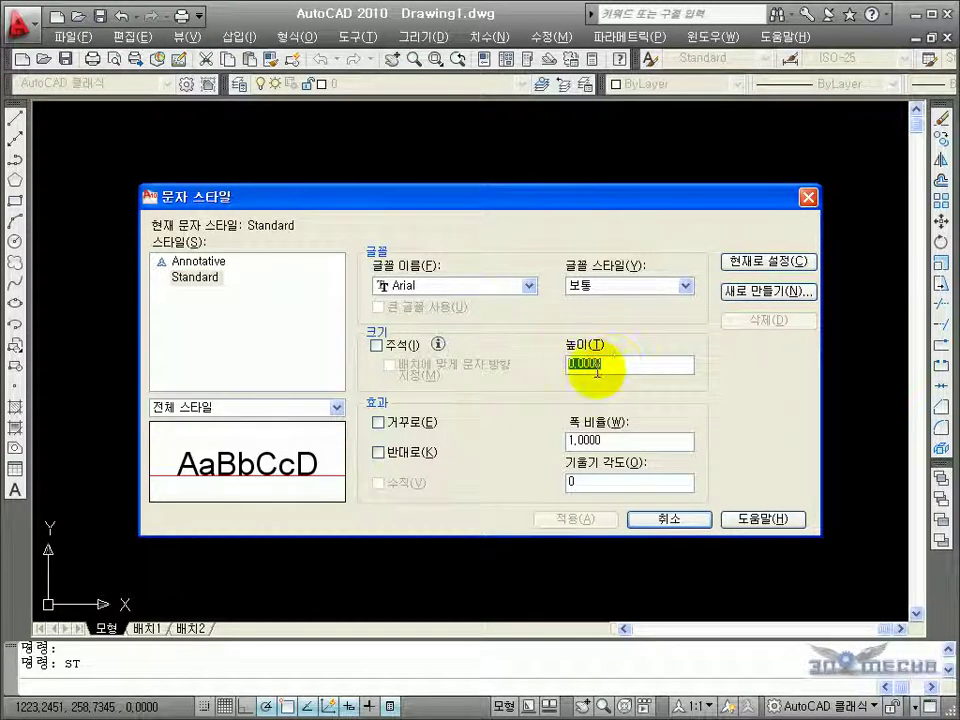
click(606, 441)
mouse_move(606, 441)
mouse_down()
mouse_move(561, 447)
mouse_move(555, 490)
mouse_up()
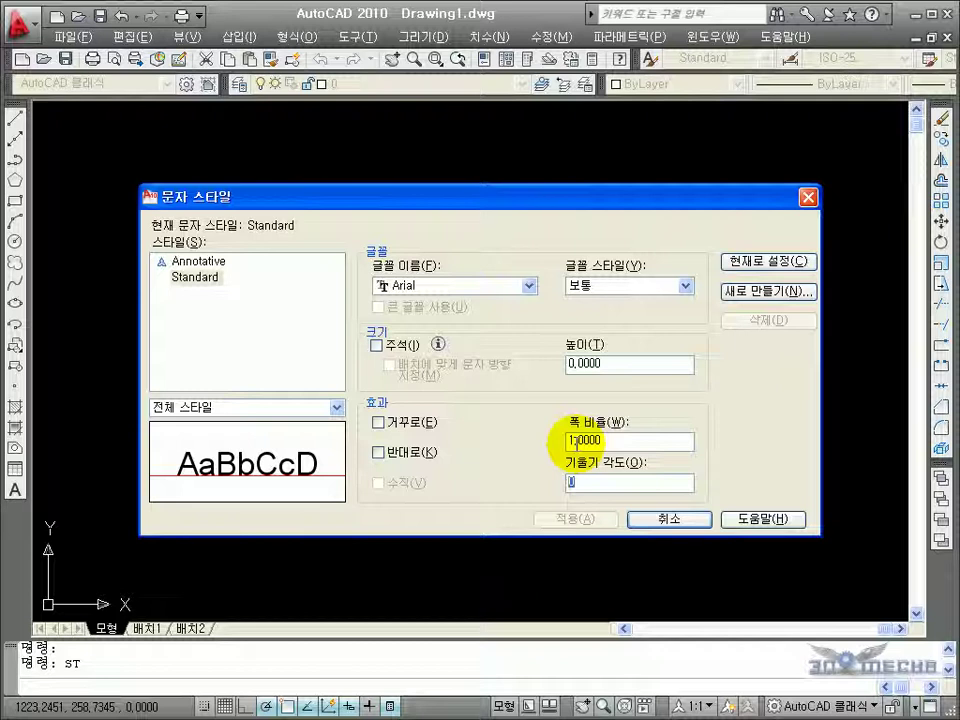
click(618, 438)
drag(618, 438, 548, 441)
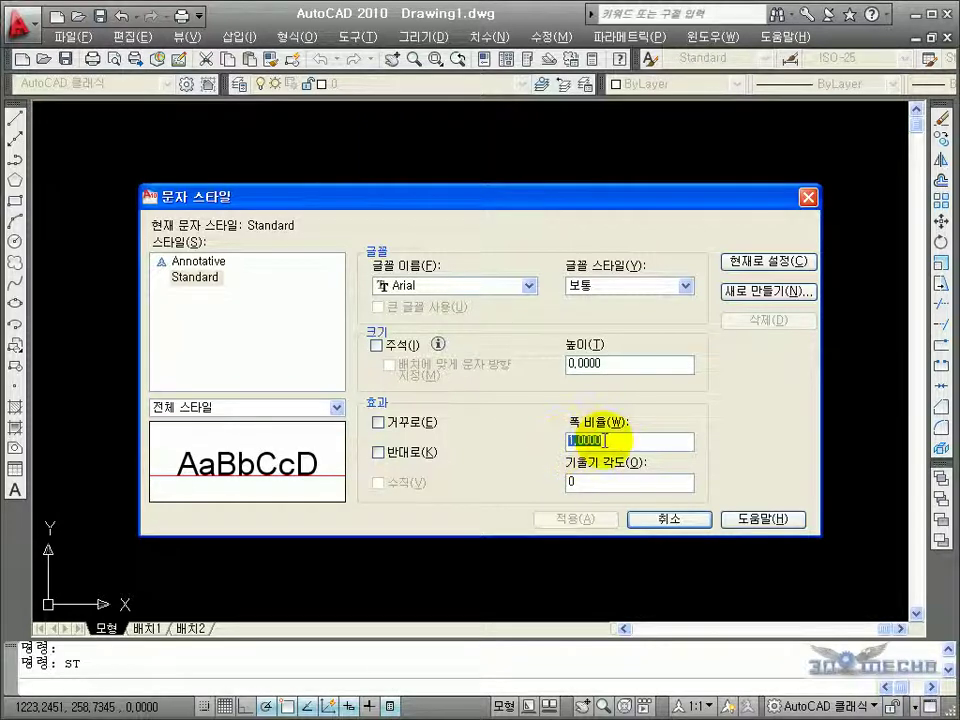
drag(592, 481, 556, 480)
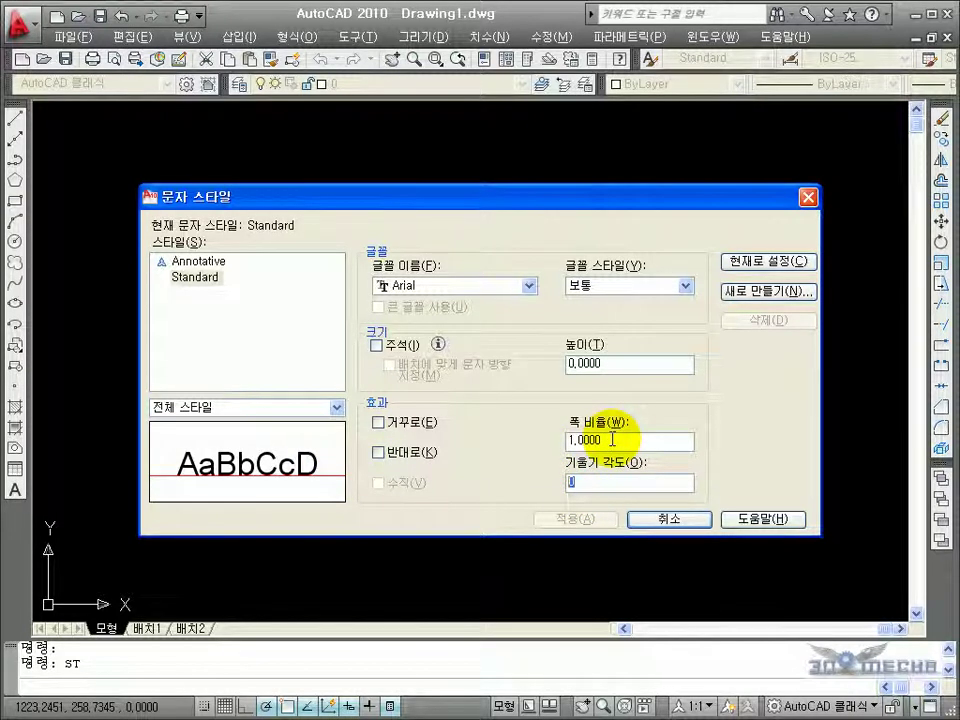
drag(610, 438, 491, 452)
text(0.)
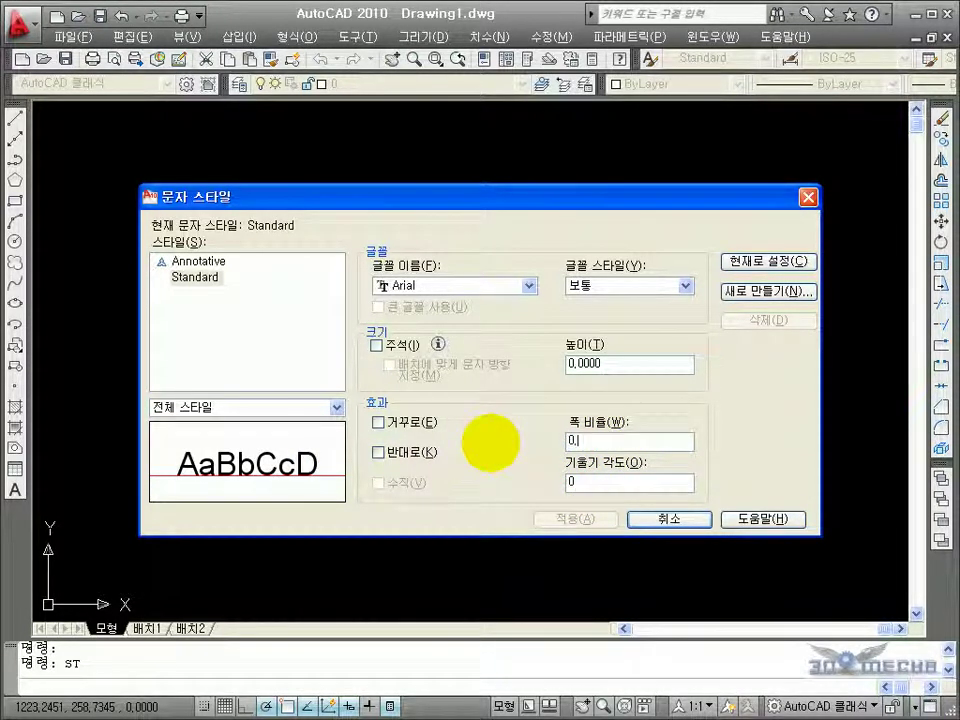
text(5)
key(Tab)
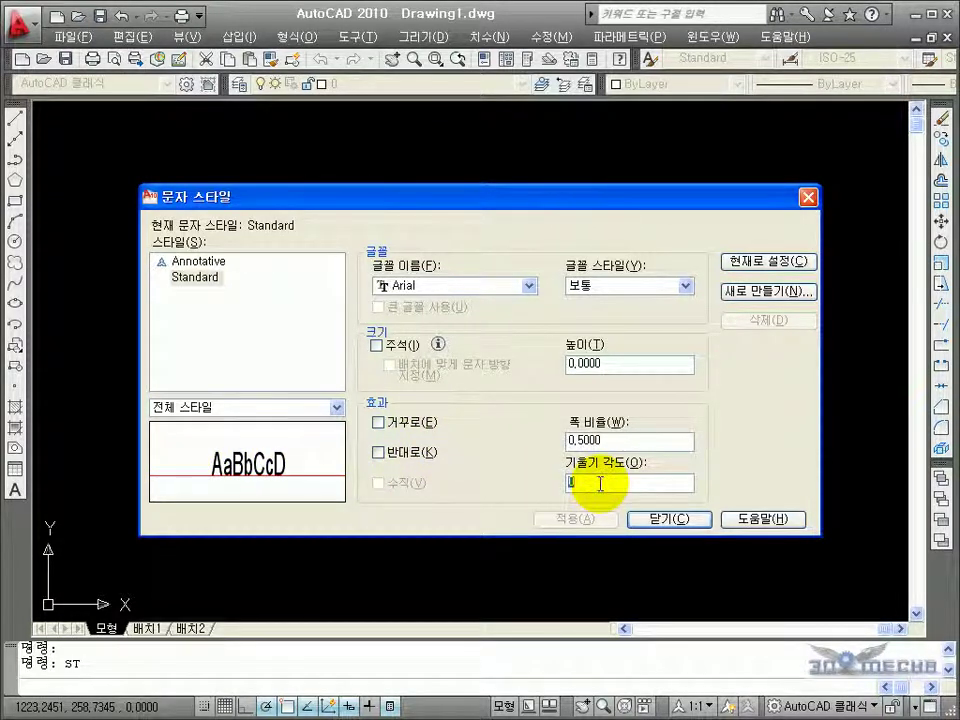
text(30)
key(Return)
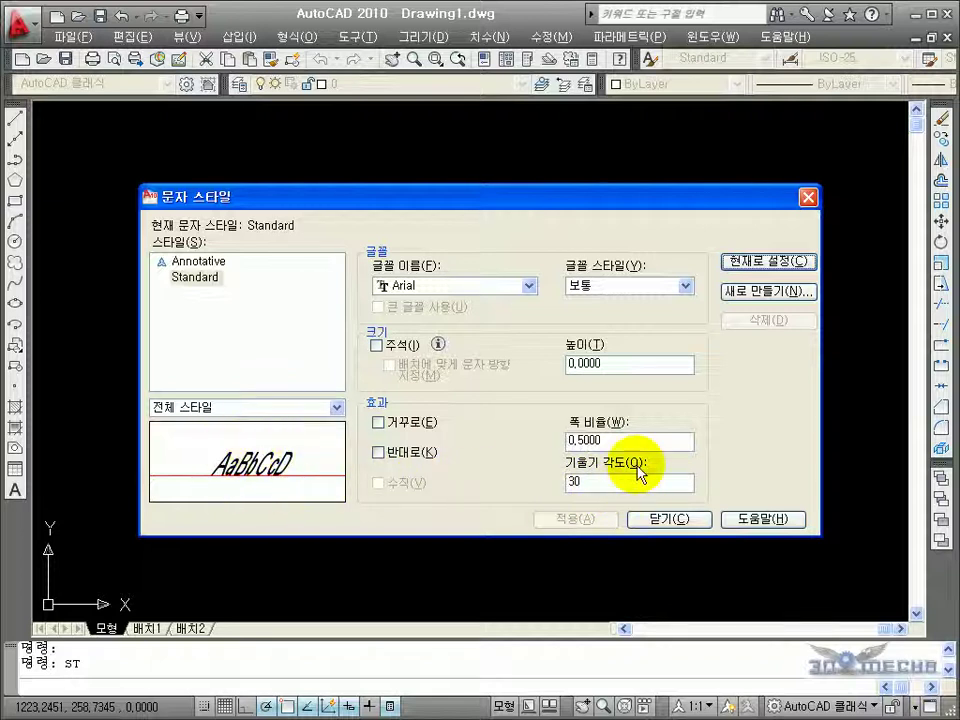
drag(626, 442, 553, 454)
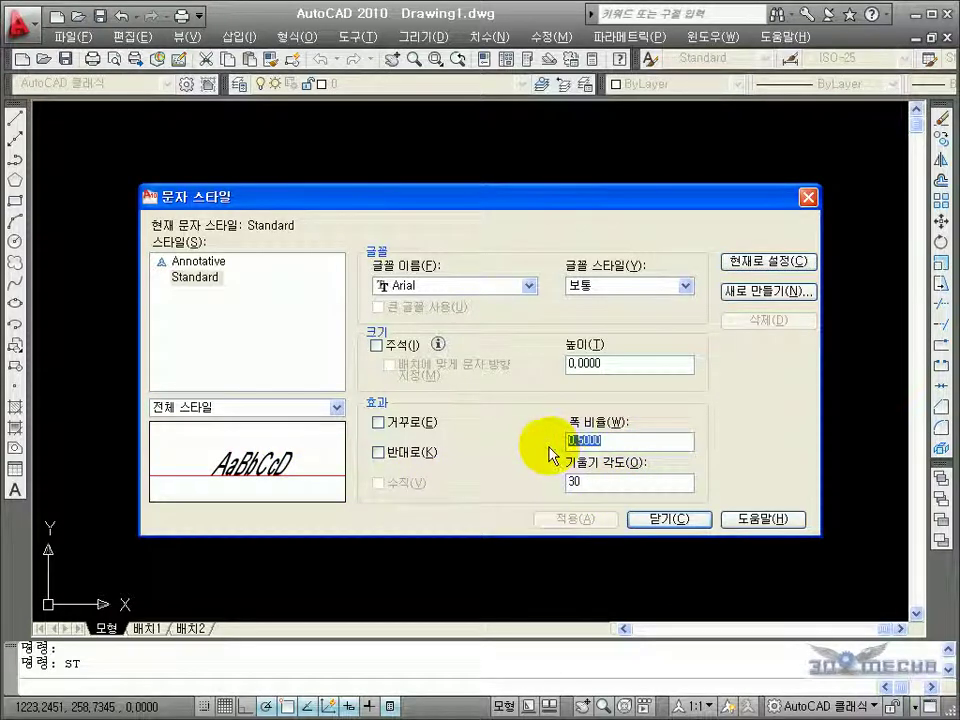
text(1)
key(Tab)
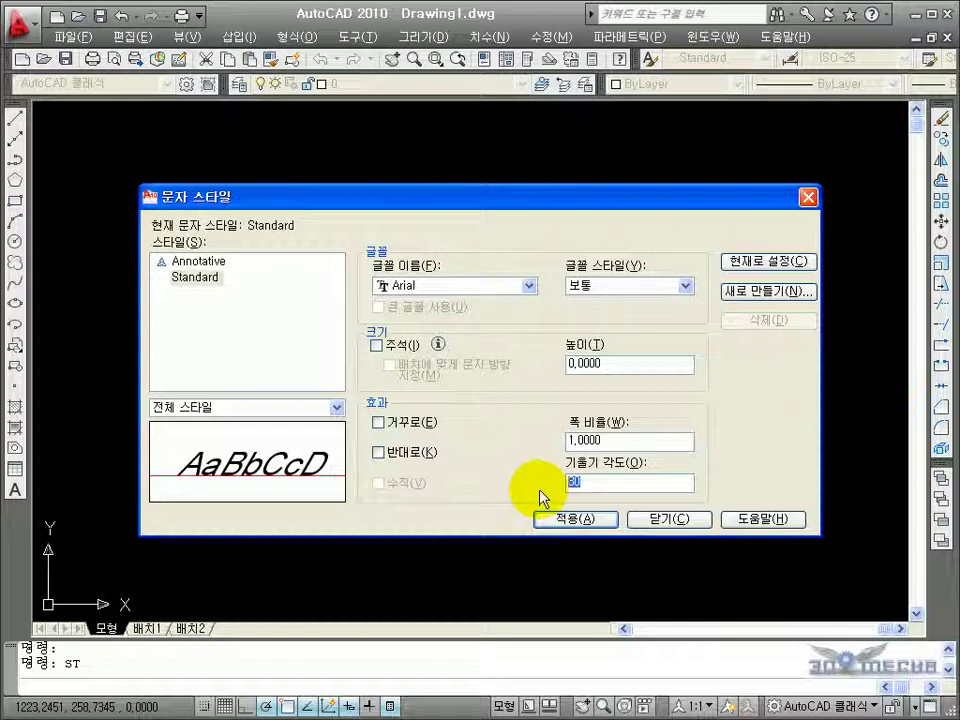
text(0)
key(Return)
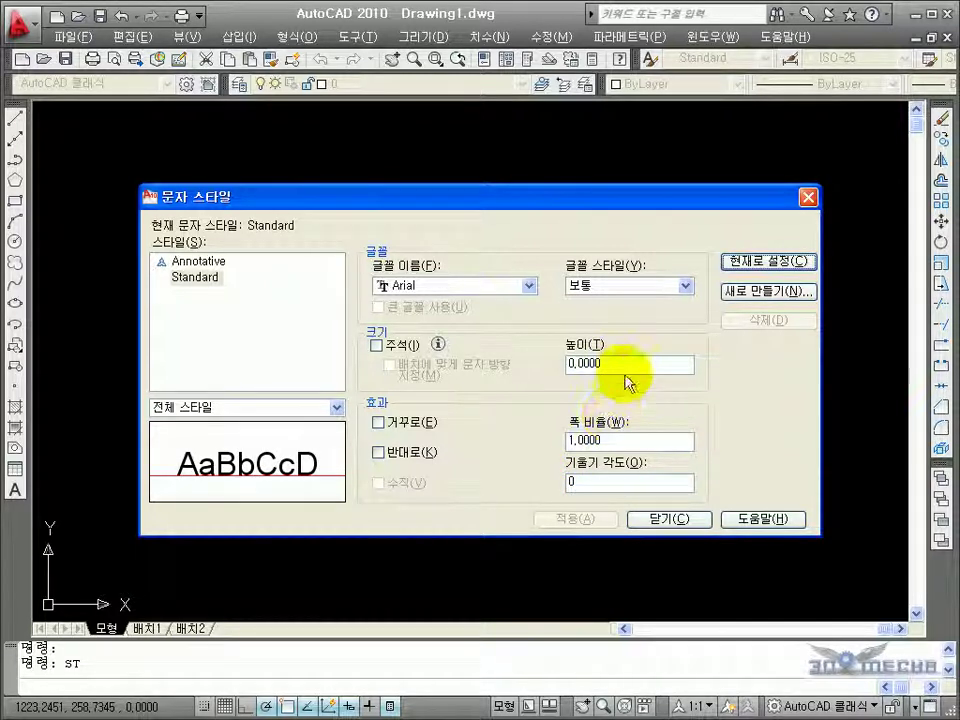
Change the Standard text style's font from Arial to isocp.shx.
drag(624, 364, 557, 364)
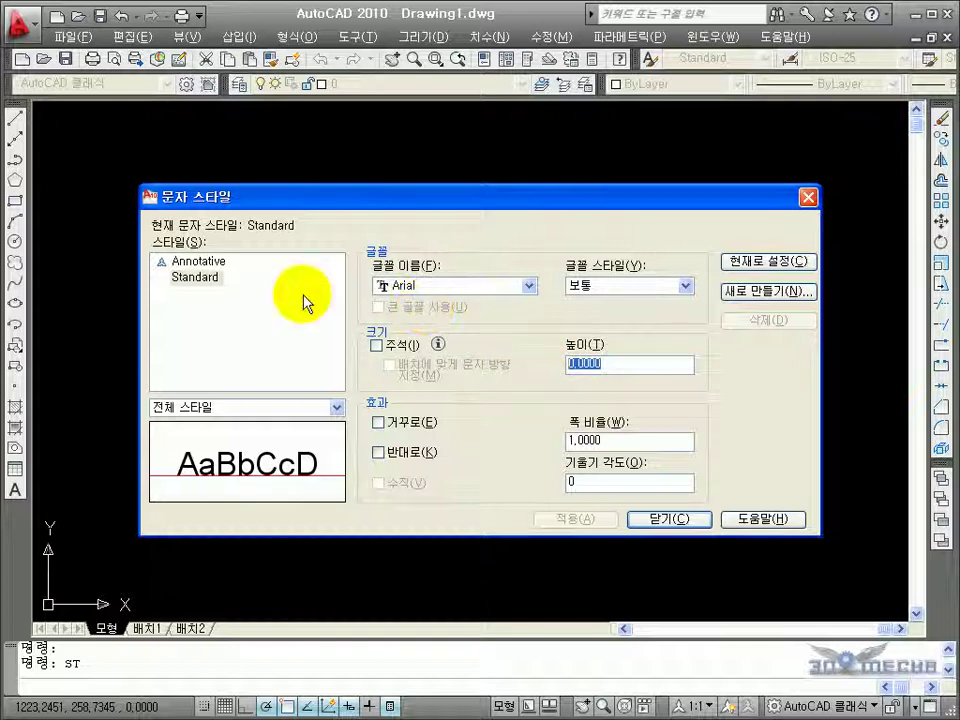
click(222, 279)
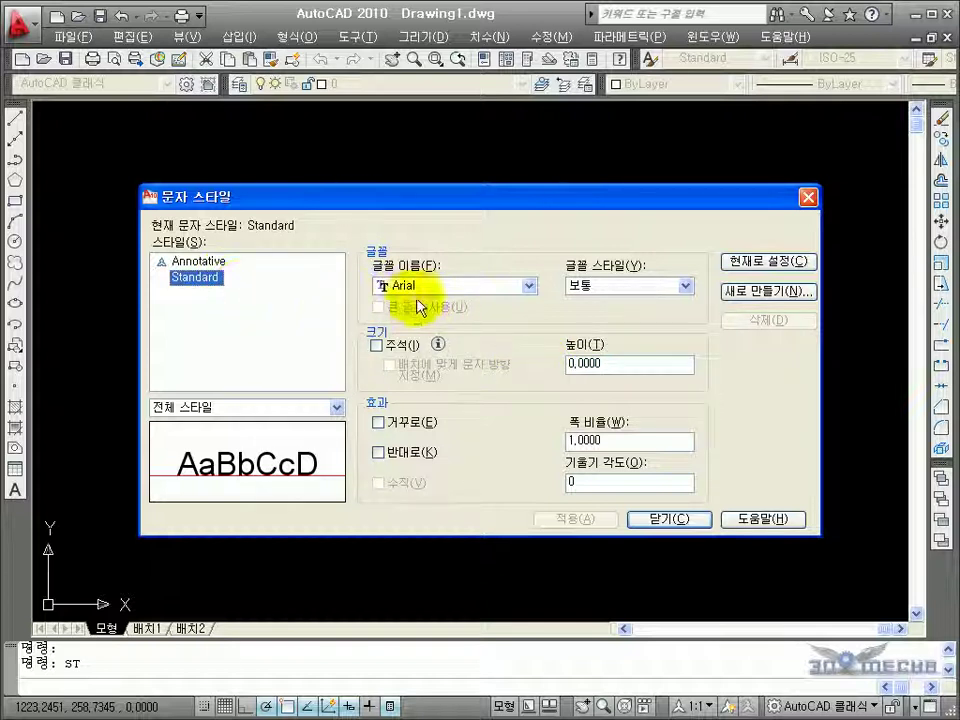
click(529, 286)
click(592, 322)
mouse_move(590, 322)
mouse_down()
mouse_move(591, 348)
mouse_move(592, 304)
mouse_up()
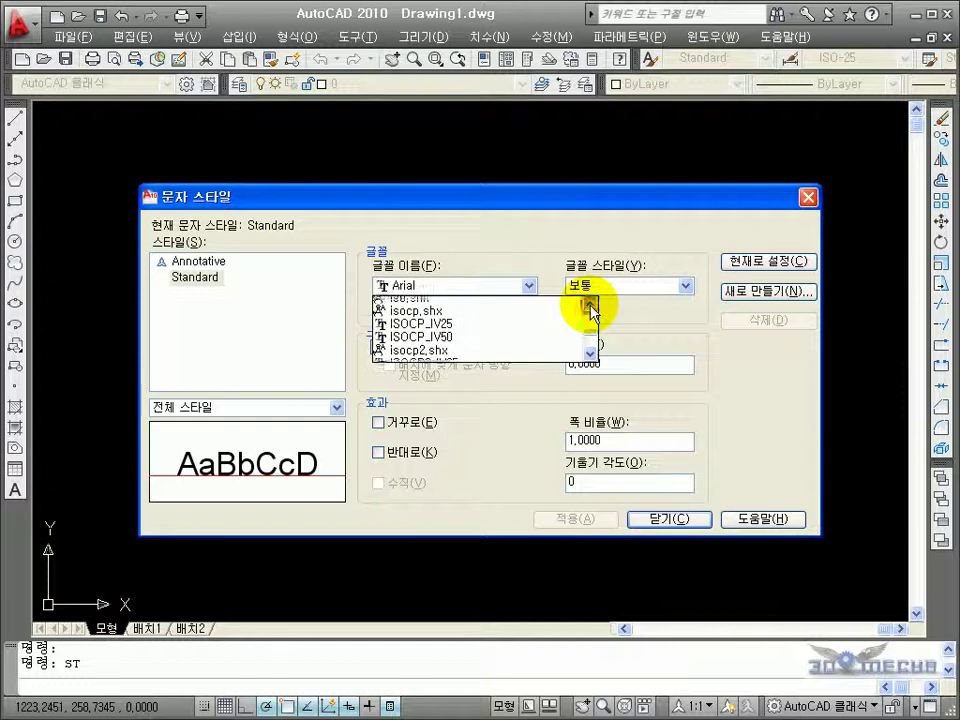
click(472, 316)
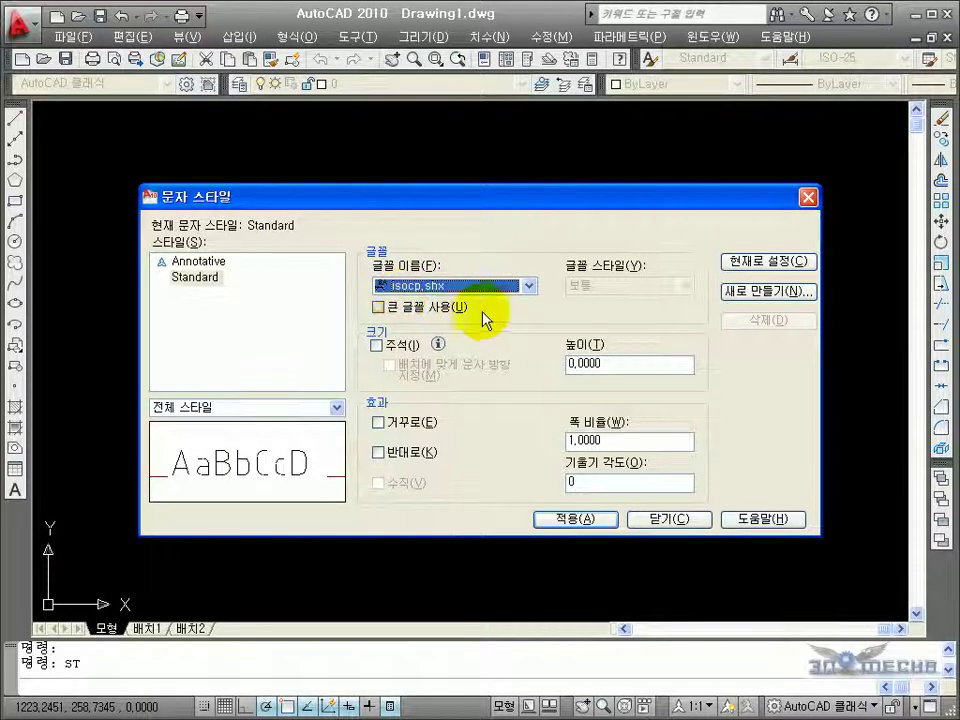
Enable Use Big Font for the Standard style and set its SHX font to romans.shx.
click(380, 309)
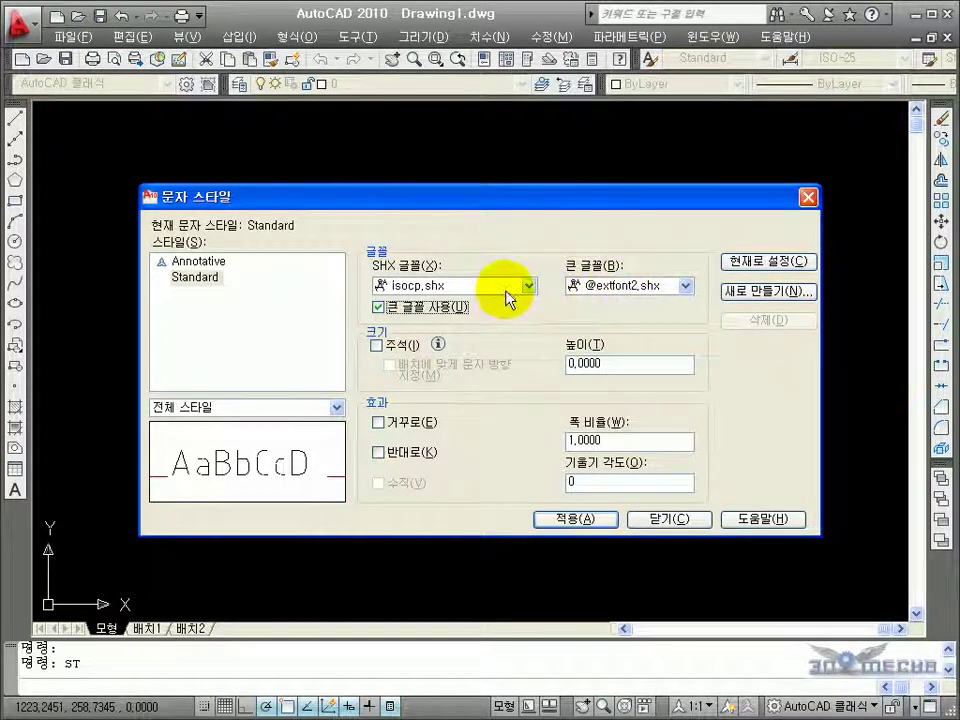
click(528, 285)
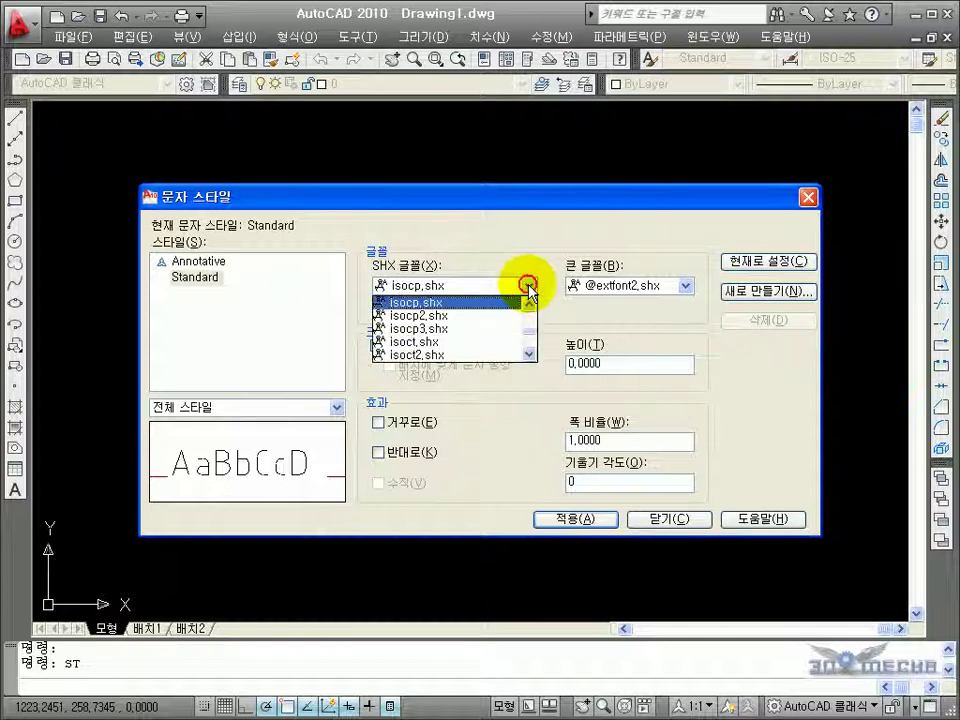
scroll(530, 338, down, 2)
scroll(530, 338, down, 1)
scroll(530, 338, up, 2)
scroll(530, 338, up, 1)
scroll(530, 335, down, 5)
scroll(526, 332, up, 1)
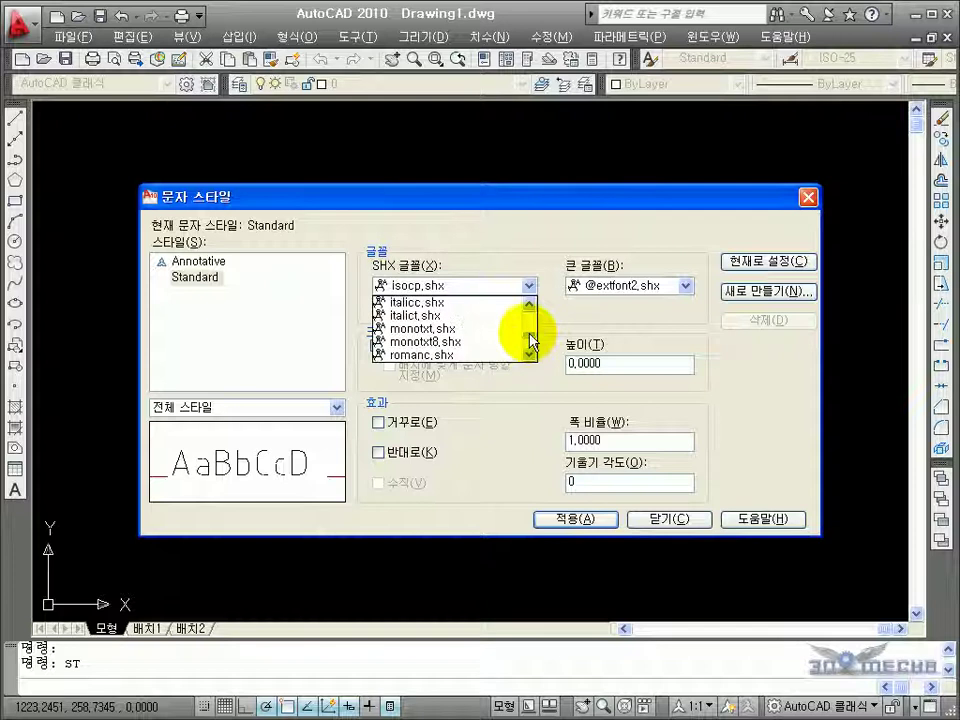
scroll(528, 356, down, 1)
scroll(526, 357, down, 1)
scroll(525, 354, down, 2)
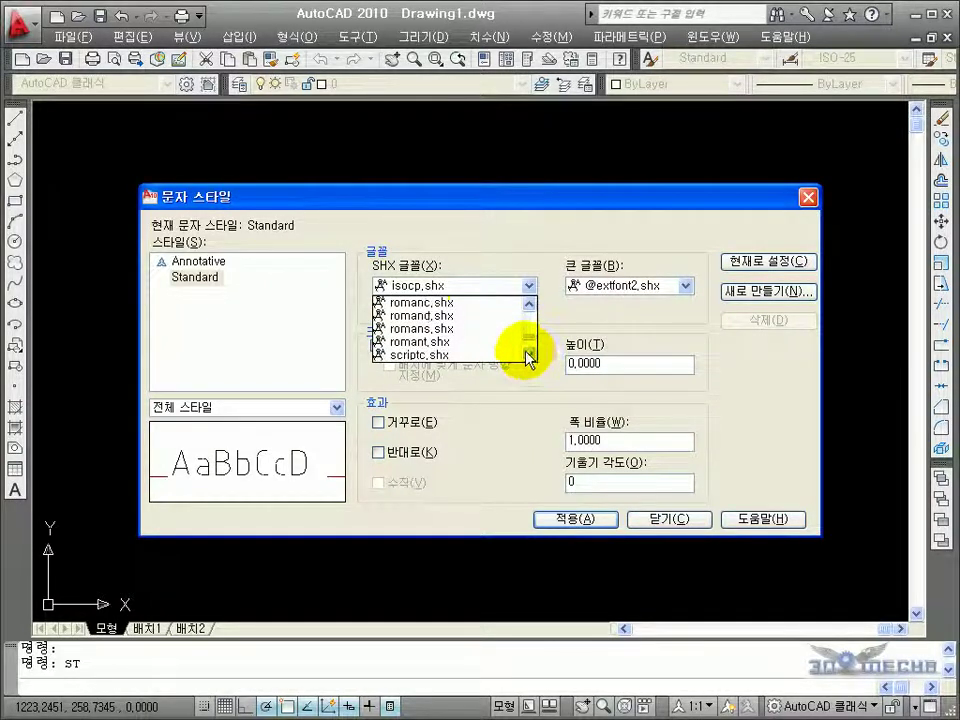
click(478, 329)
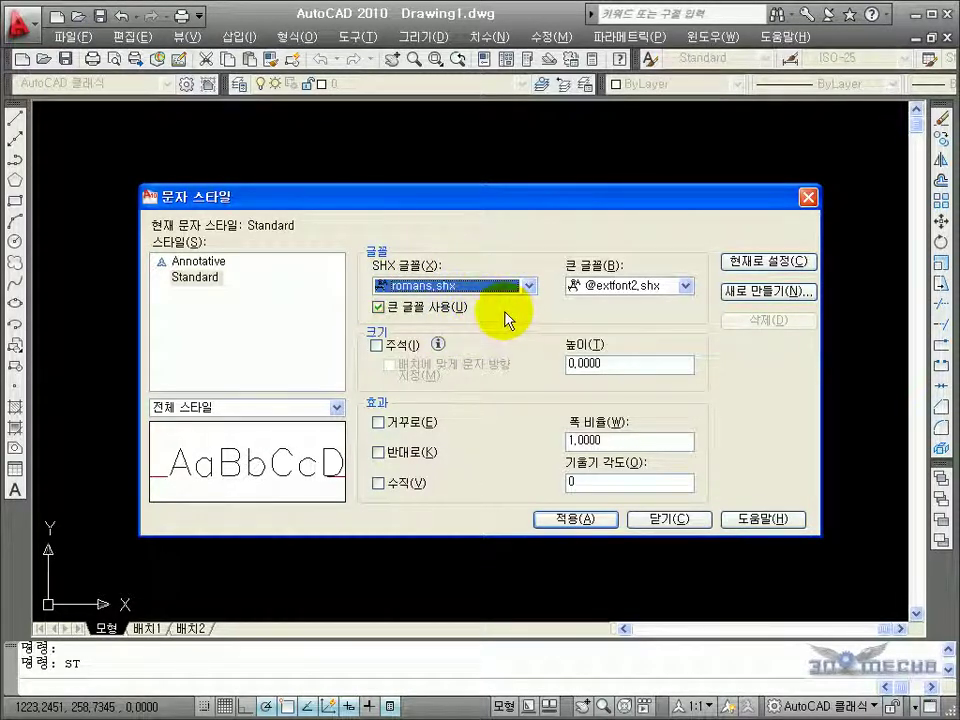
Set whgtxt.shx as the Standard style's big font, apply it, and close the dialog.
click(684, 287)
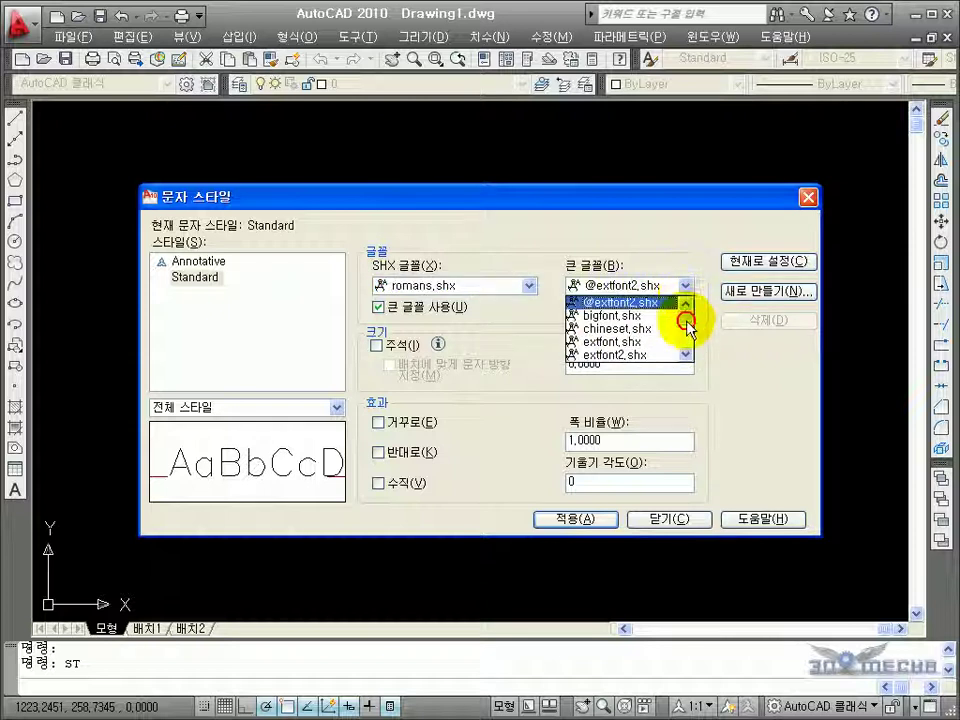
drag(686, 321, 688, 352)
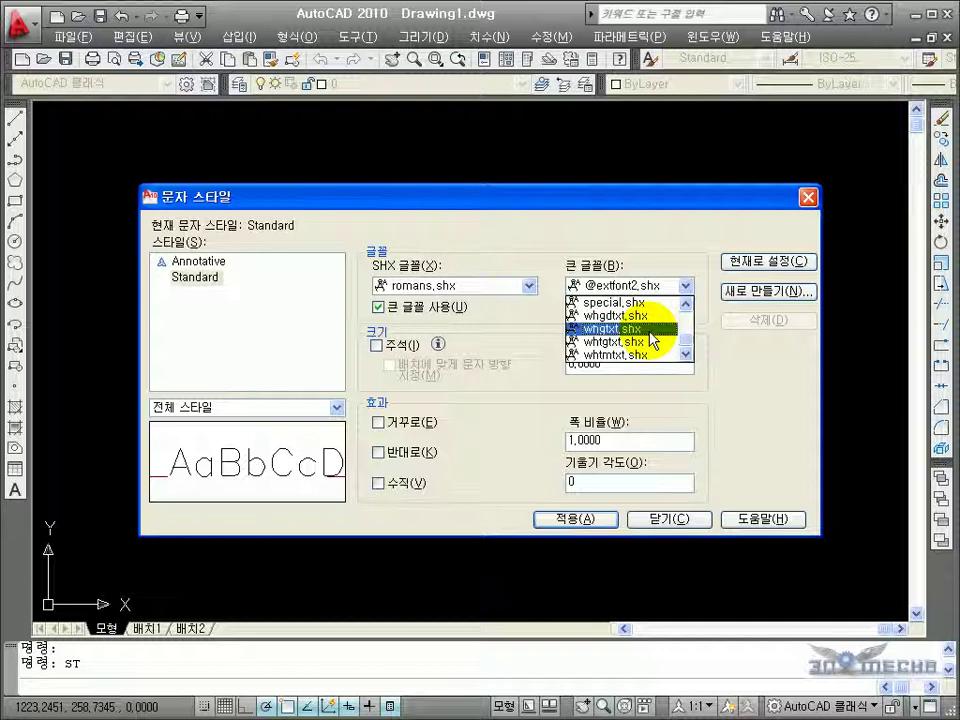
click(648, 331)
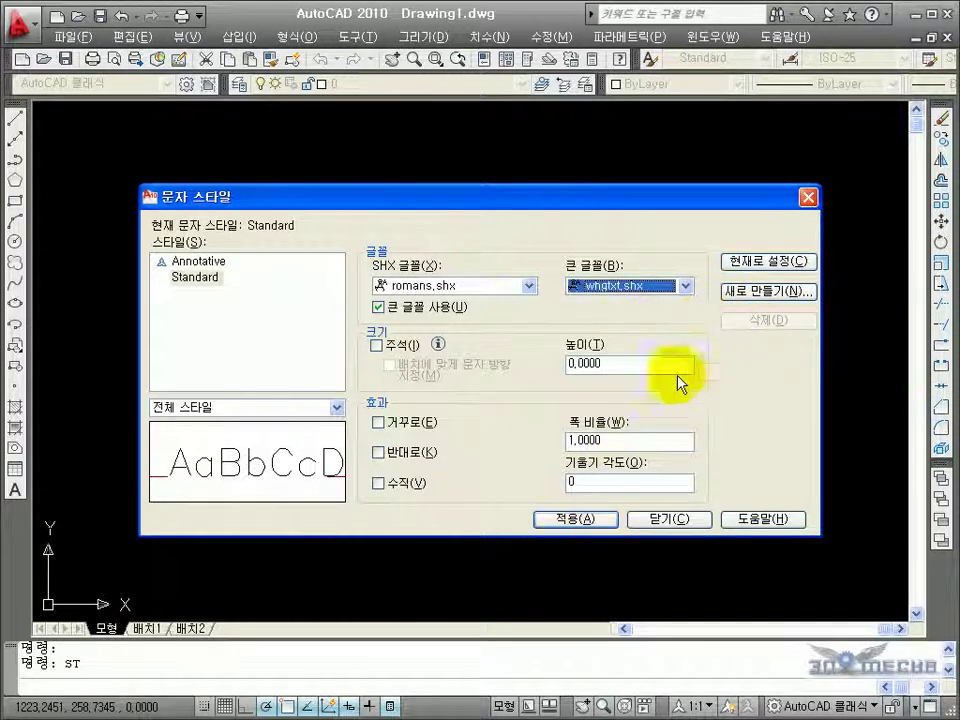
click(580, 518)
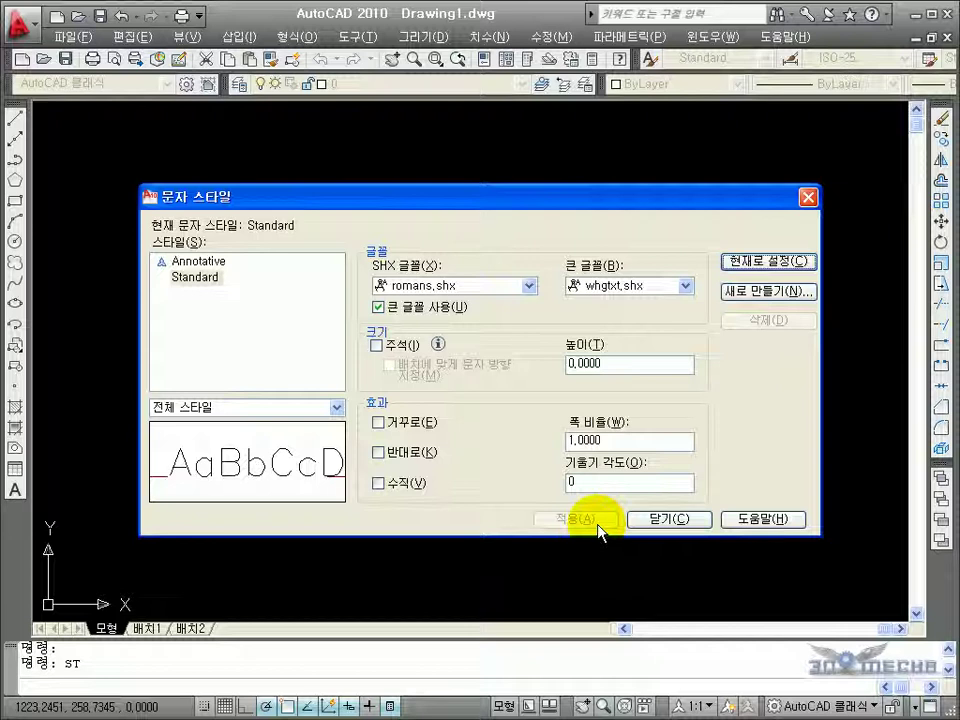
click(640, 519)
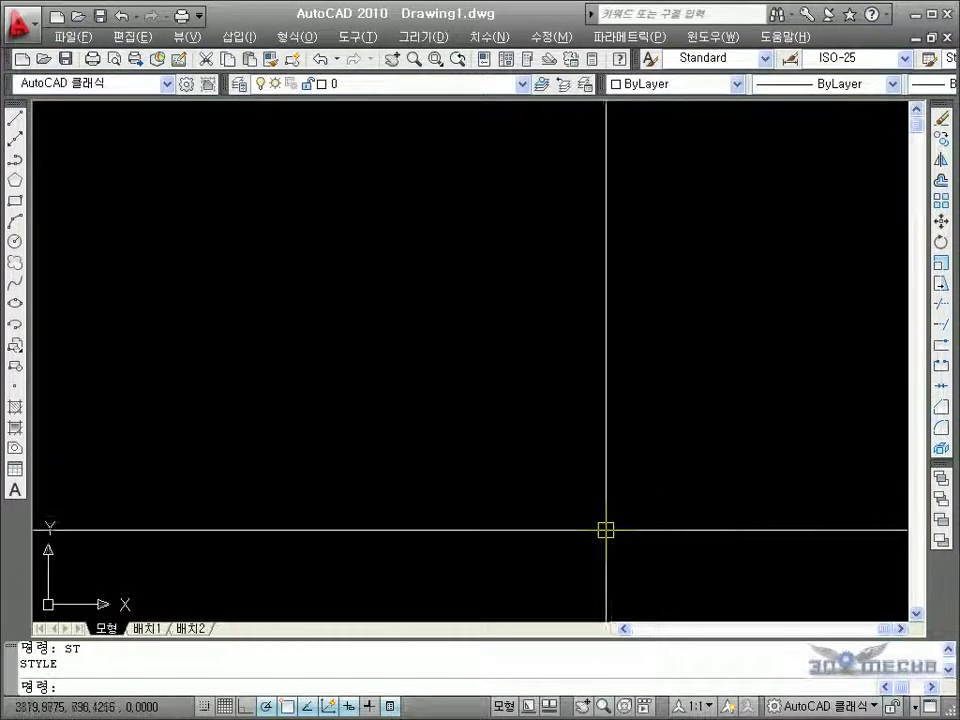
Write the single-line text ASDF with DT at height 2.5 and 0° rotation.
text(DT)
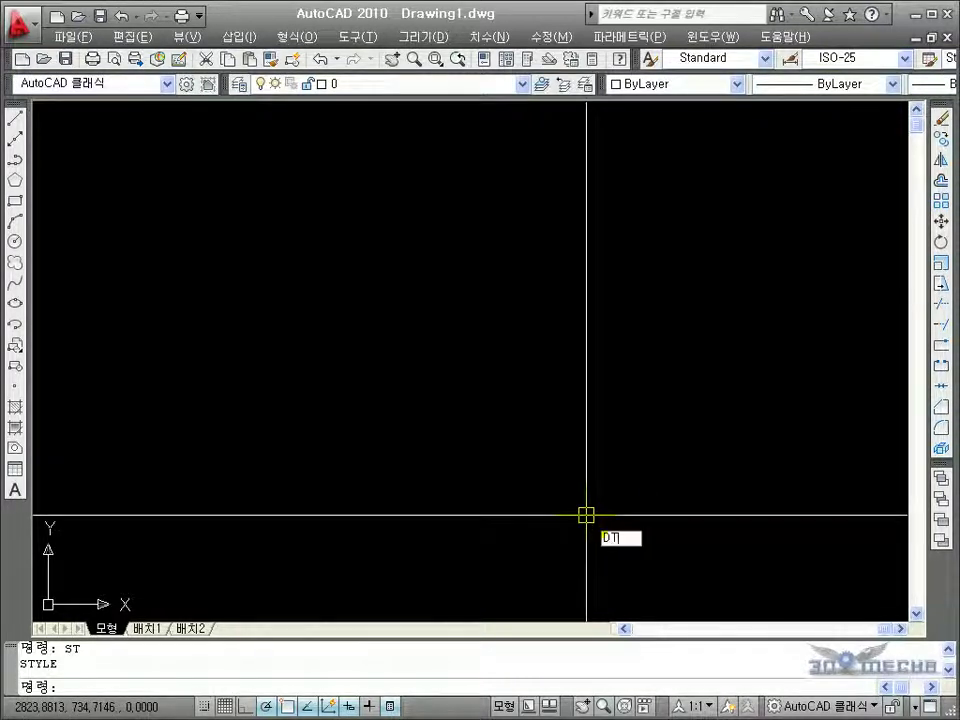
key(Return)
click(331, 384)
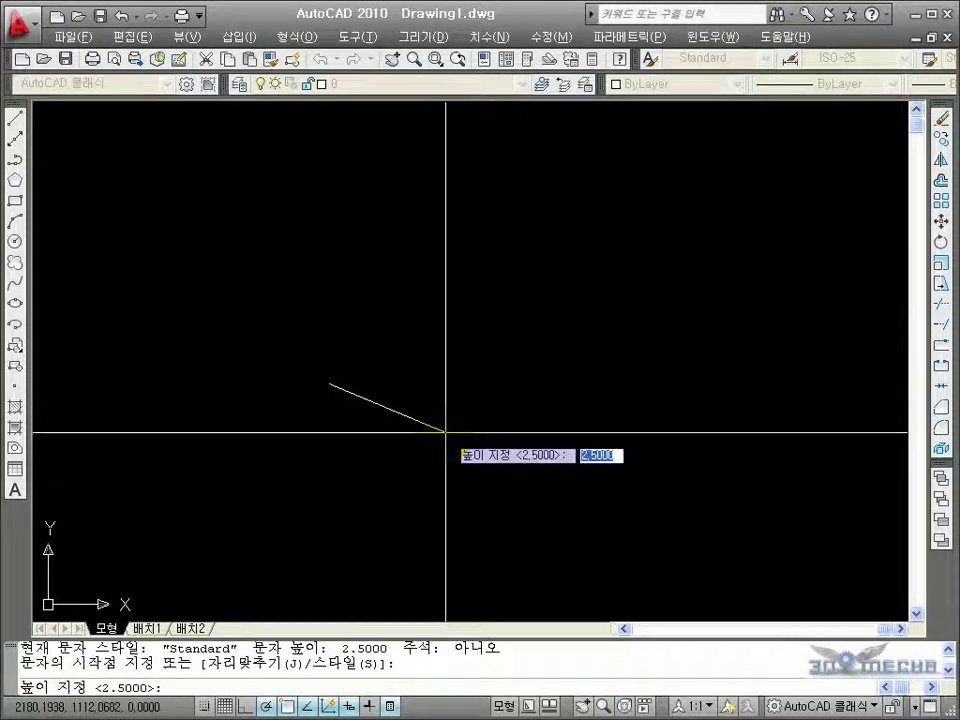
key(F8)
key(Return)
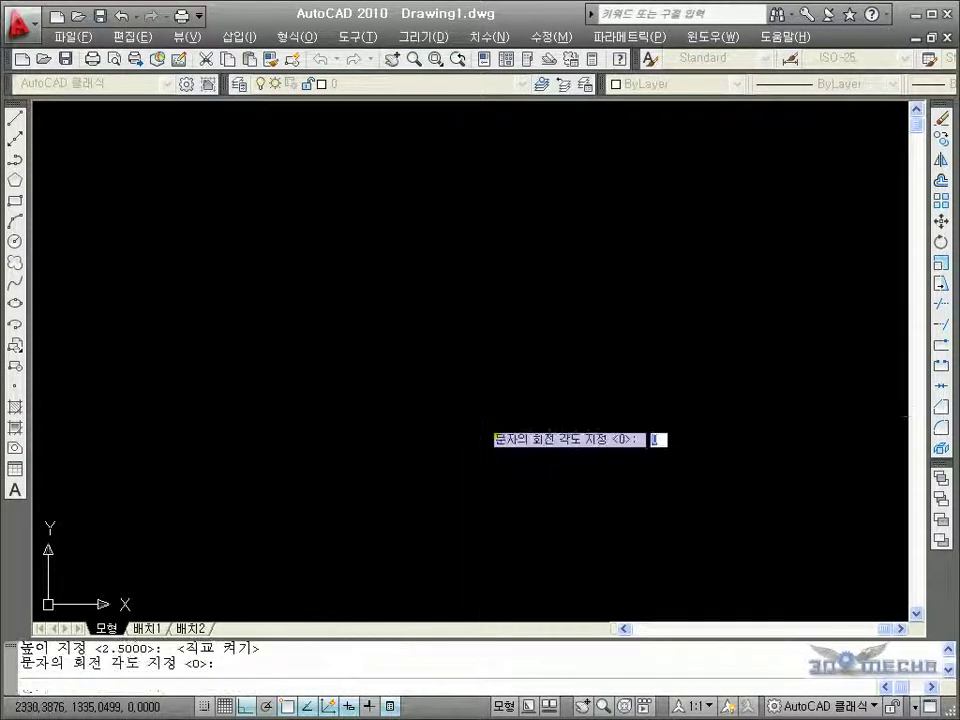
text(ASDF)
key(Return)
key(Return)
scroll(468, 418, down, 3)
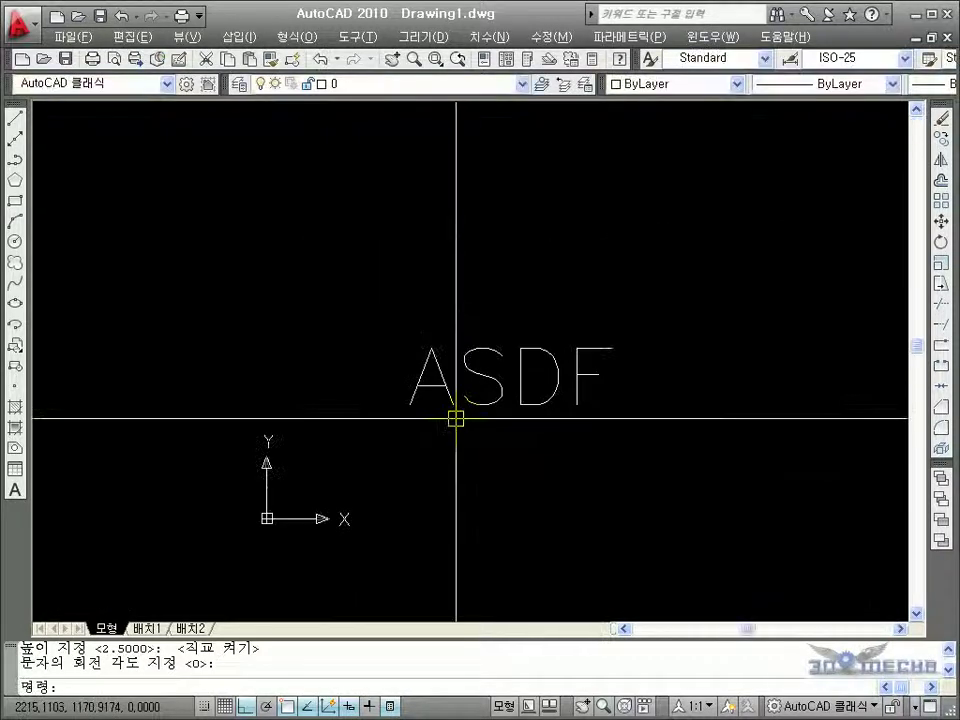
middle_drag(556, 386, 473, 424)
scroll(473, 424, up, 3)
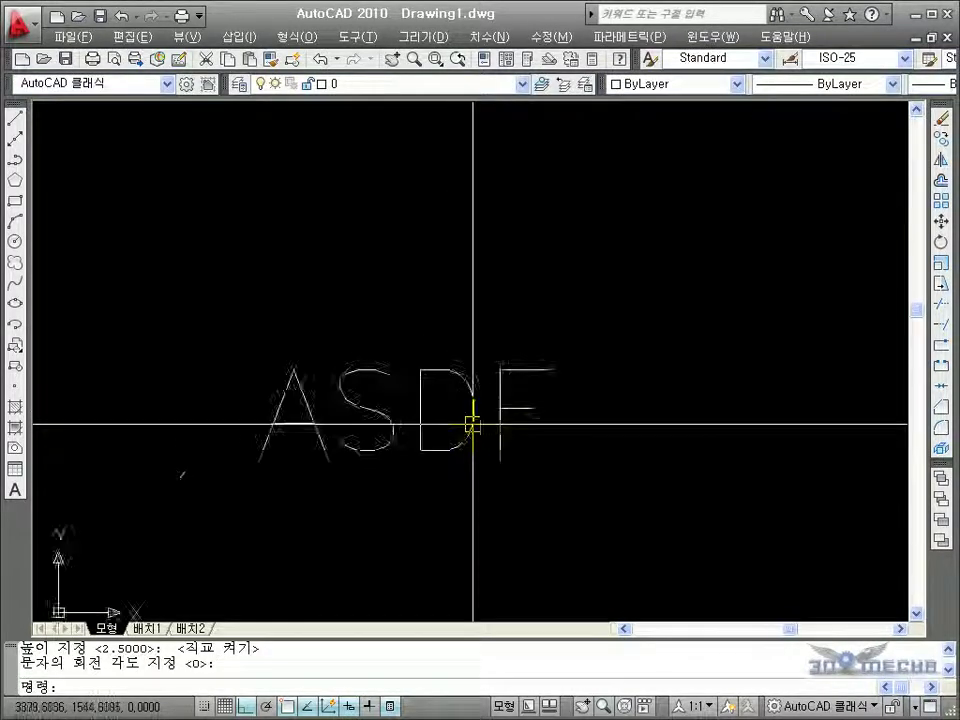